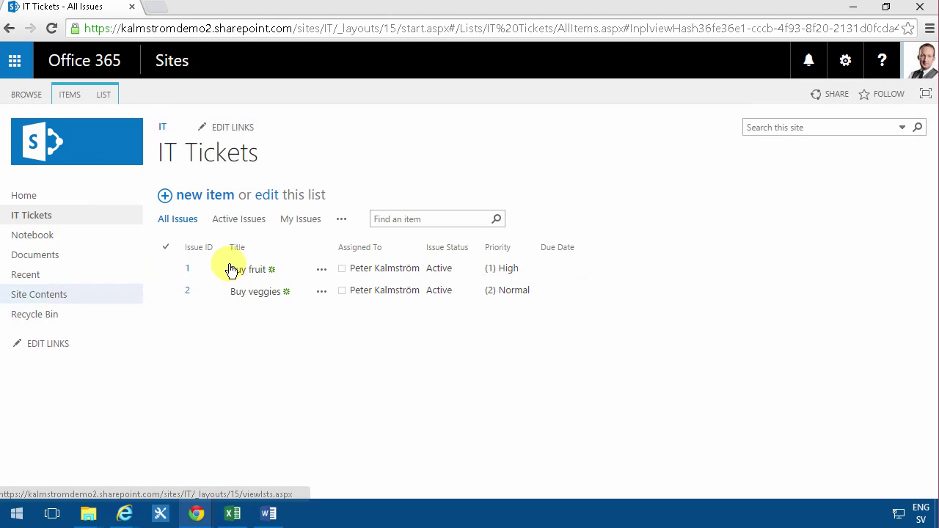
Open the site's list of apps that can be added and look through the available list types.
left_click(48, 297)
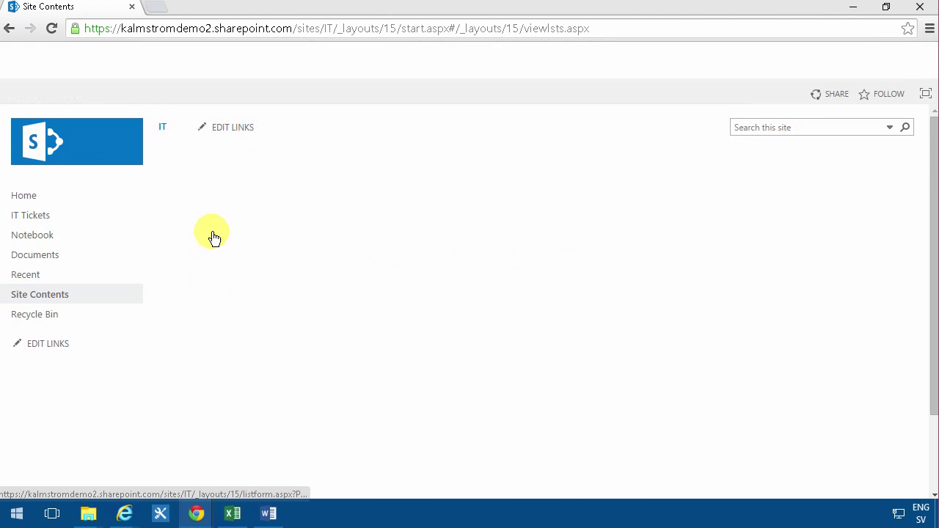
left_click(263, 261)
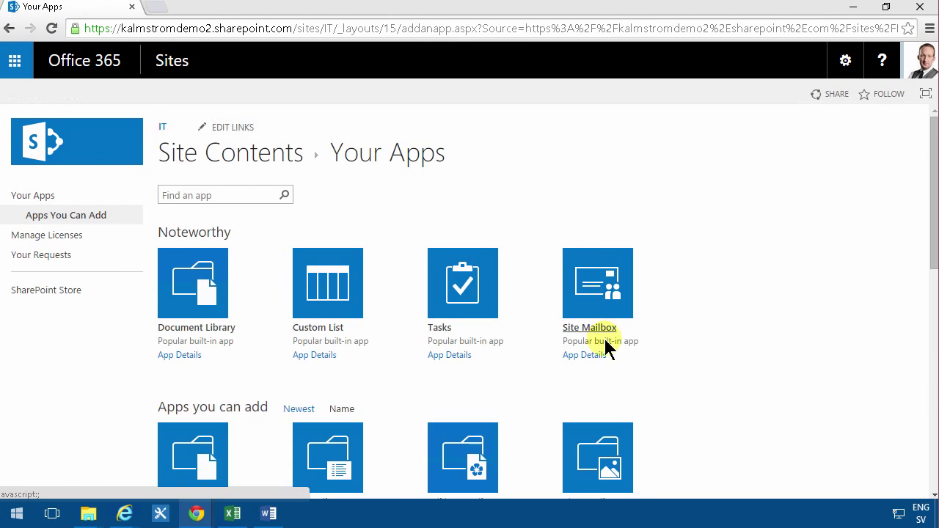
scroll(603, 359, "down", 7)
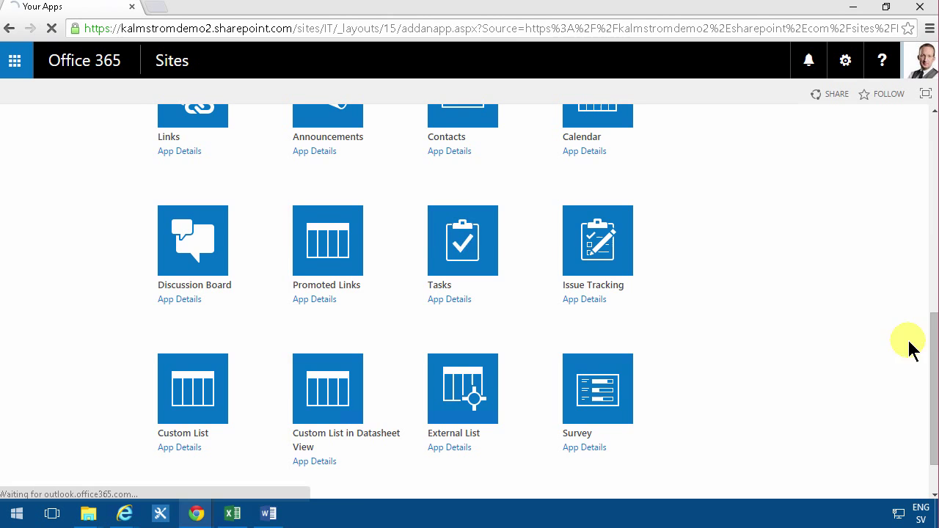
left_click_drag(931, 333, 925, 94)
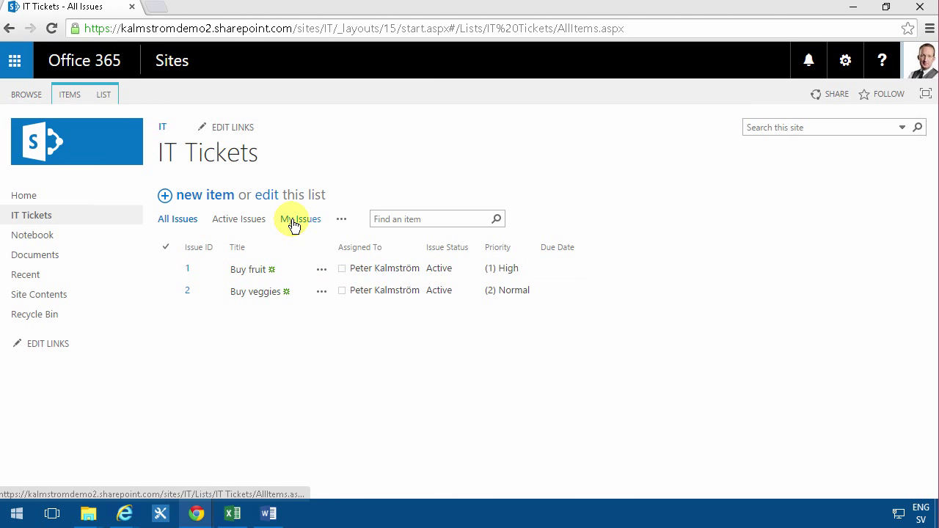
Open the IT Tickets list for inline editing and examine the cells of the blank new row, including the Issue Status choices.
left_click(269, 195)
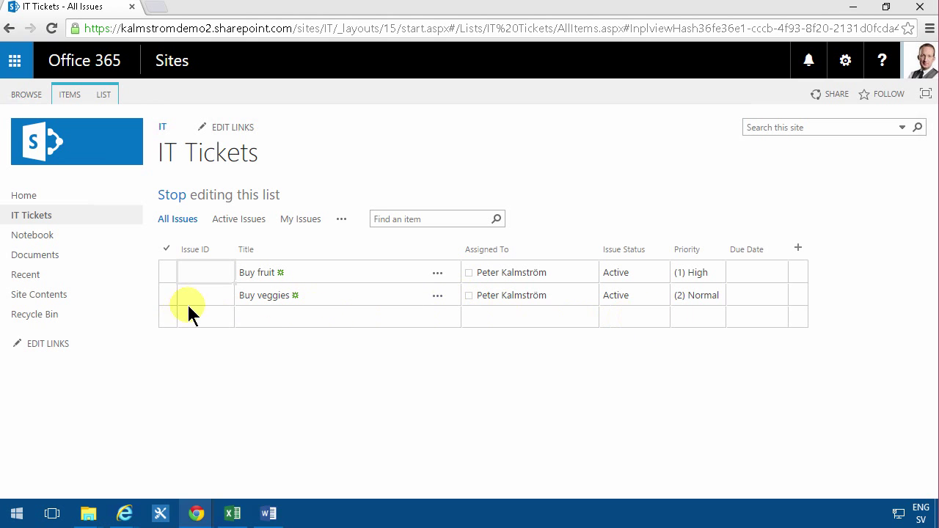
left_click(219, 317)
left_click(277, 319)
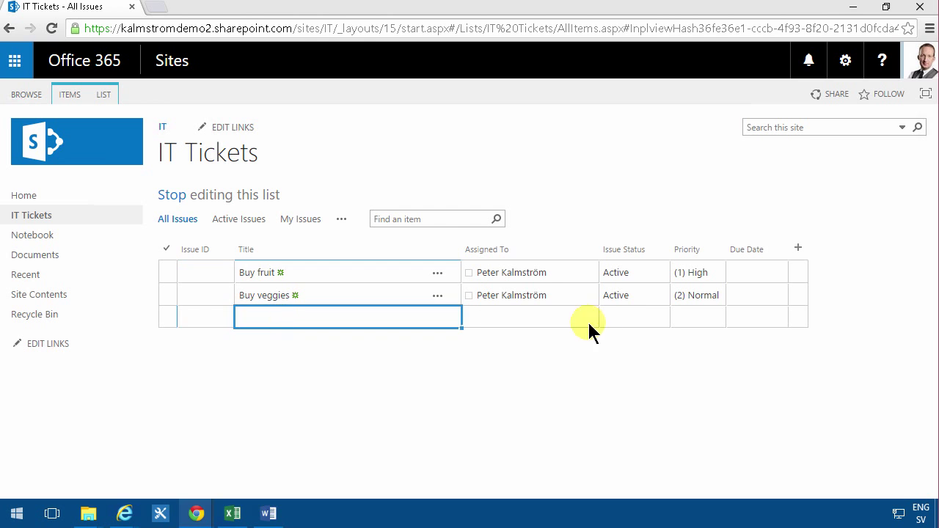
left_click(631, 320)
left_click(665, 317)
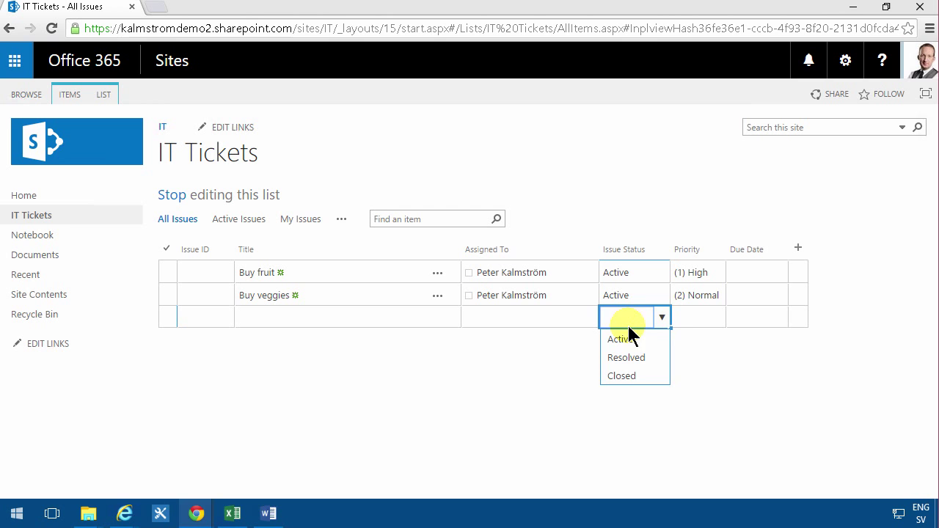
left_click(561, 321)
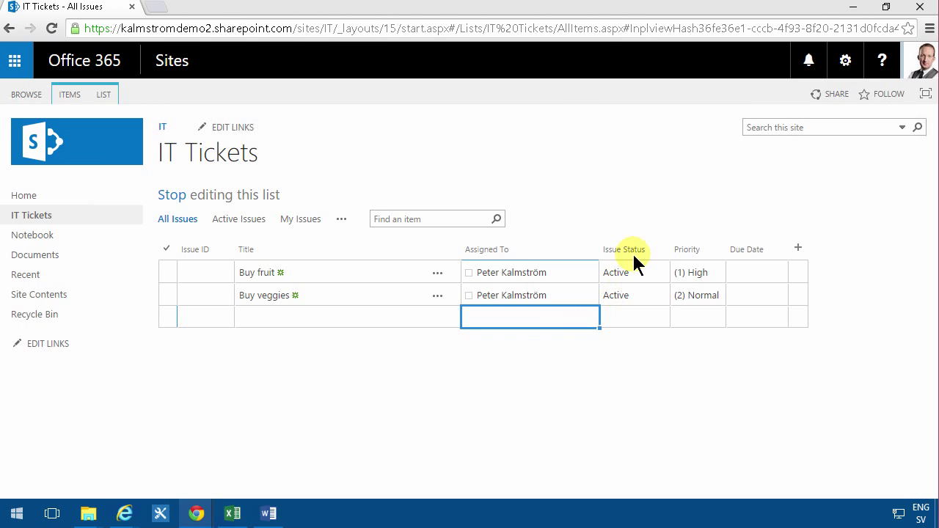
left_click(381, 316)
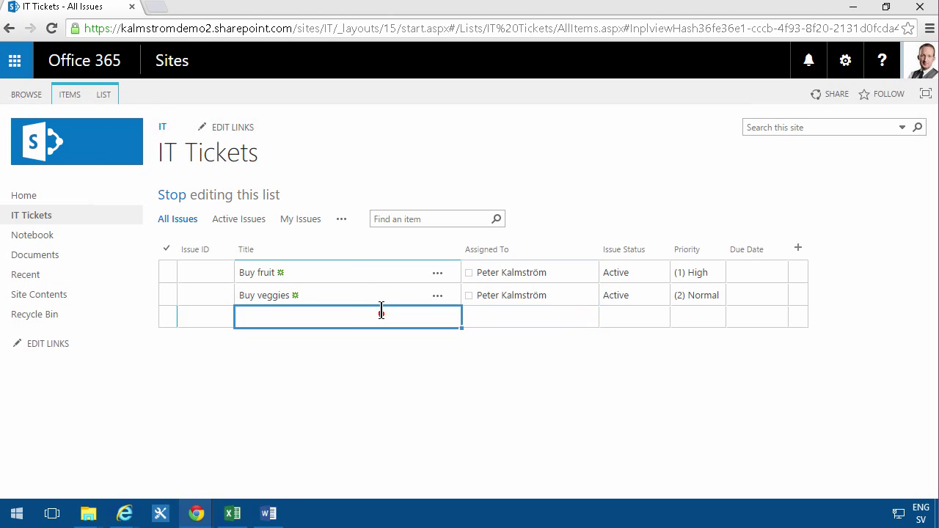
Start a new Datasheet view for the IT Tickets list and name it Data Entry.
left_click(339, 219)
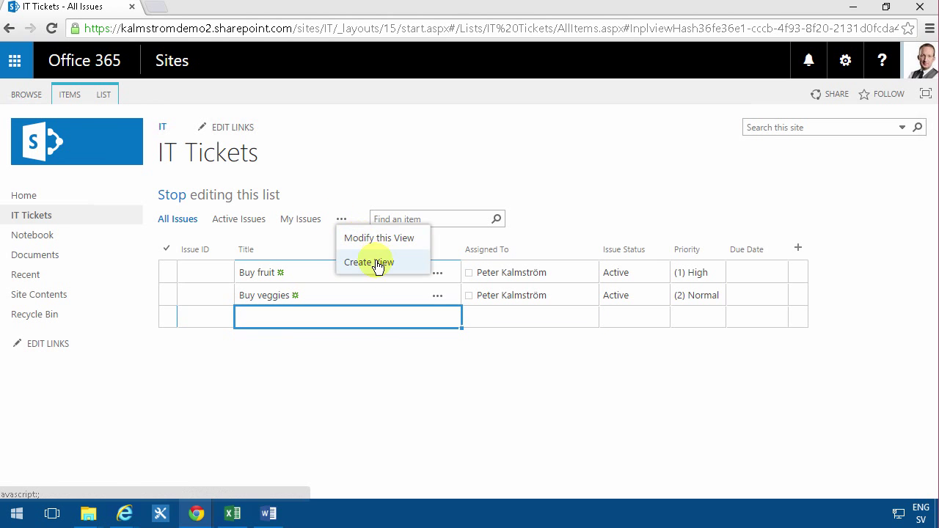
left_click(377, 264)
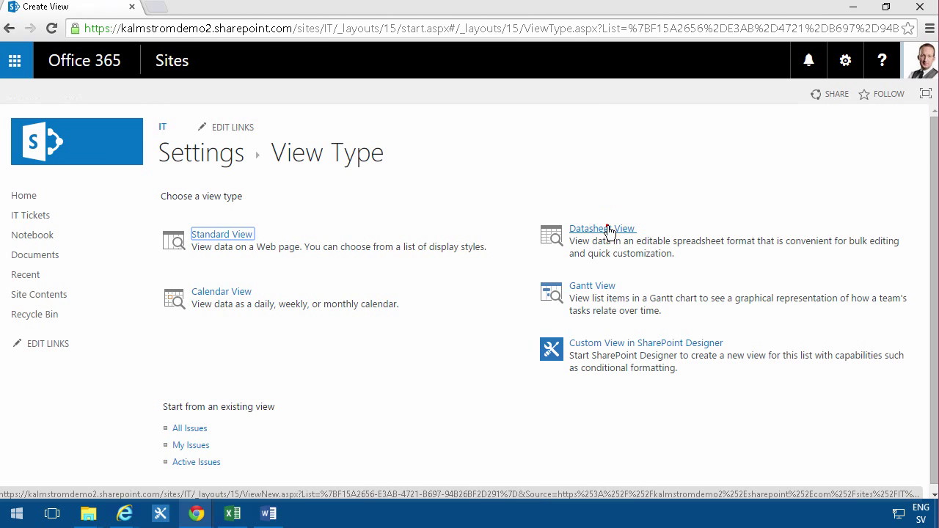
left_click(591, 230)
type("Data Entry")
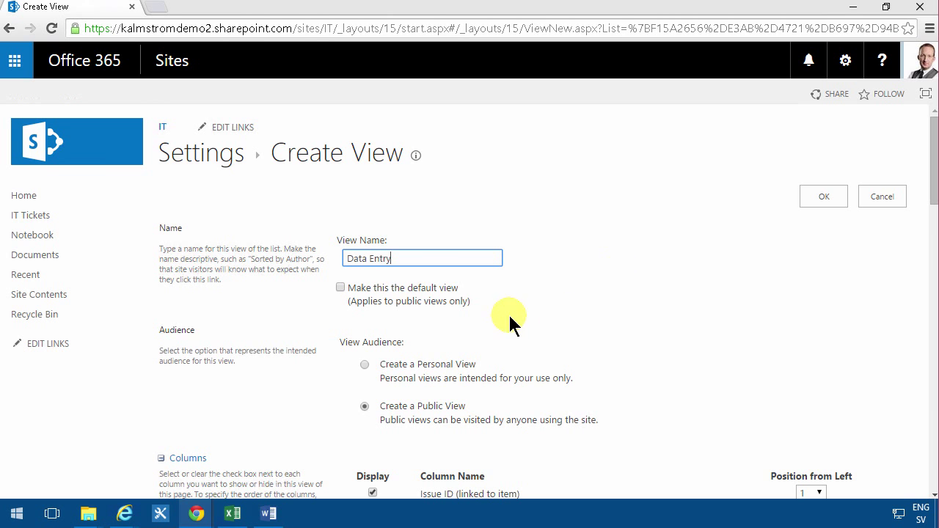
scroll(509, 322, "down", 2)
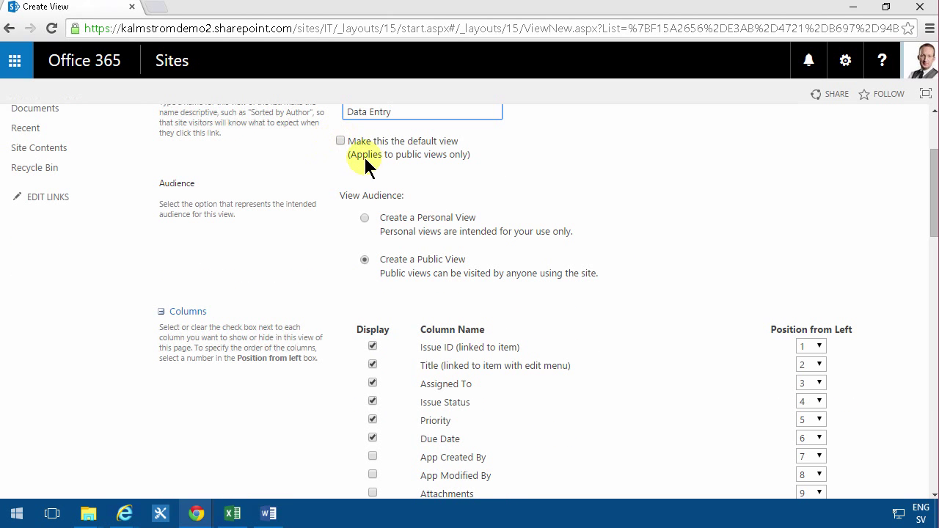
scroll(371, 168, "up", 2)
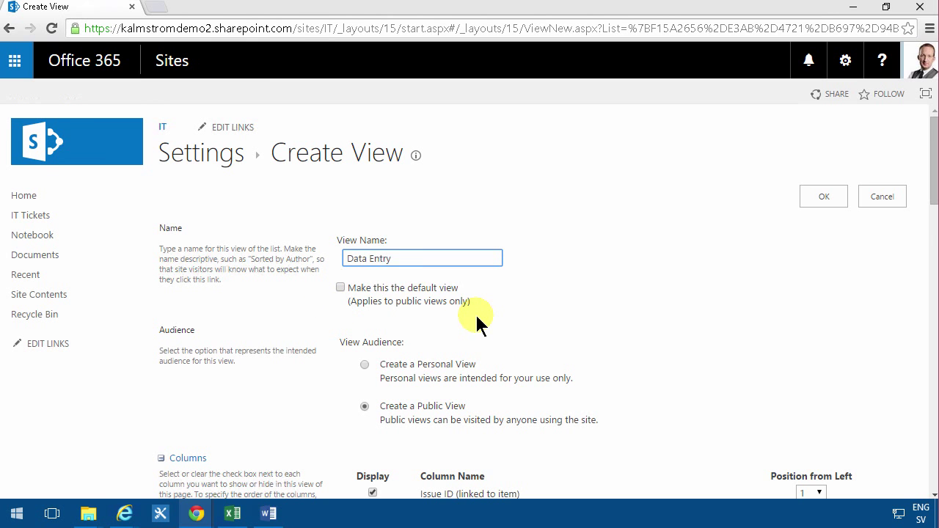
Exclude the Issue ID and Issue Status columns from the Data Entry view and save the view.
scroll(475, 313, "down", 4)
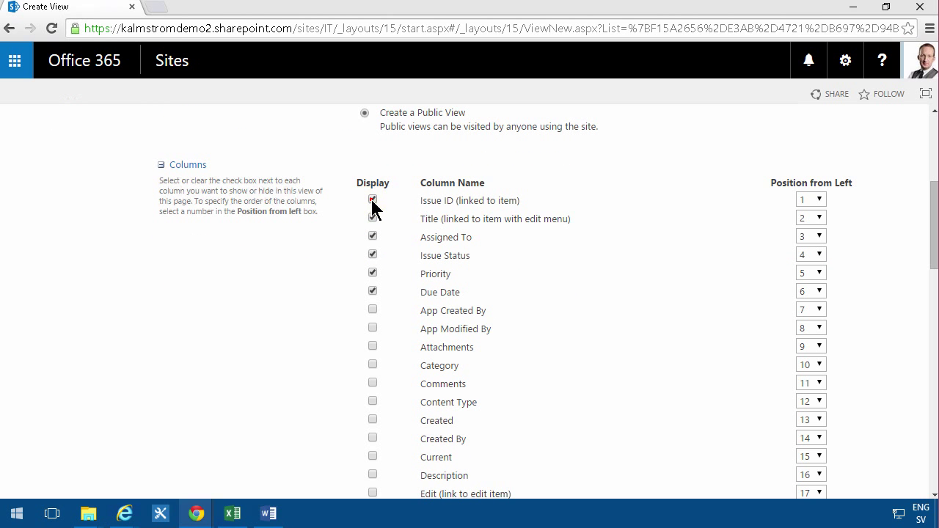
left_click(374, 203)
scroll(516, 317, "up", 4)
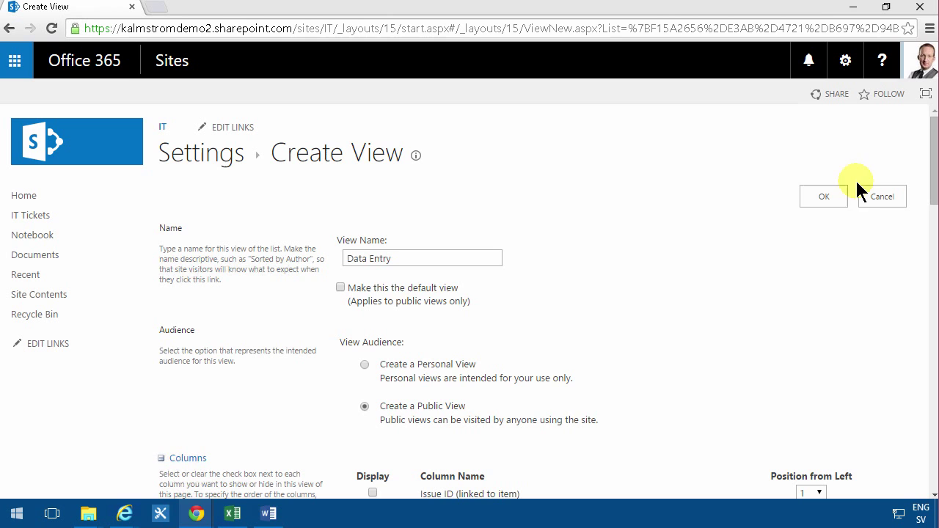
left_click(837, 200)
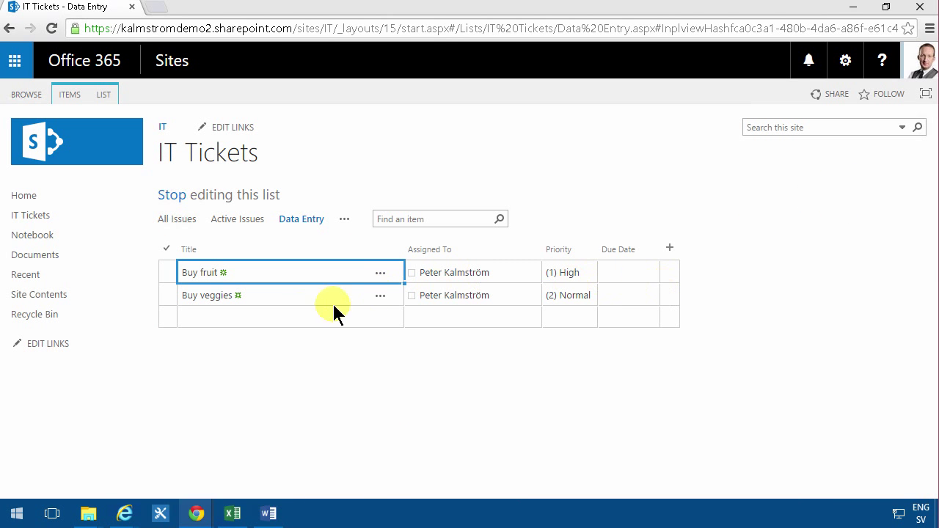
Try out the Title cells of the Data Entry view, ending in the blank new row.
left_click(300, 312)
left_click(327, 298)
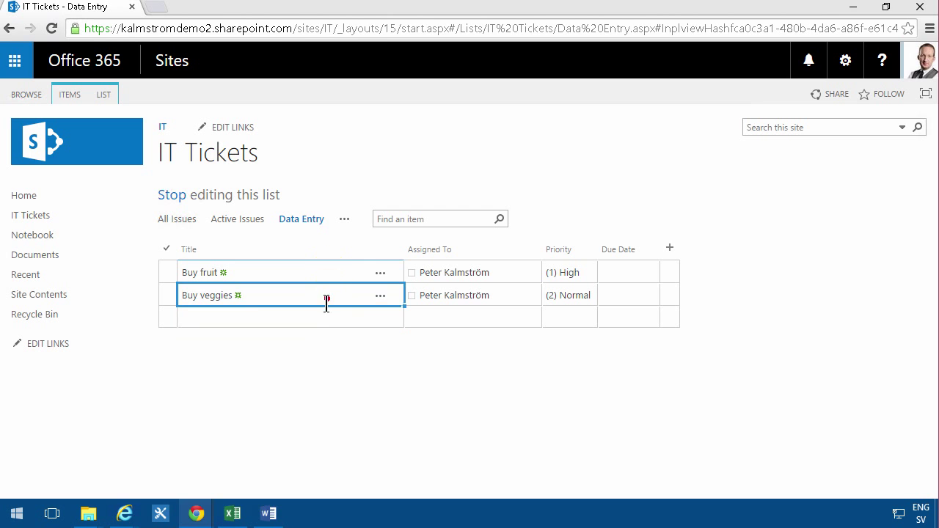
left_click(321, 320)
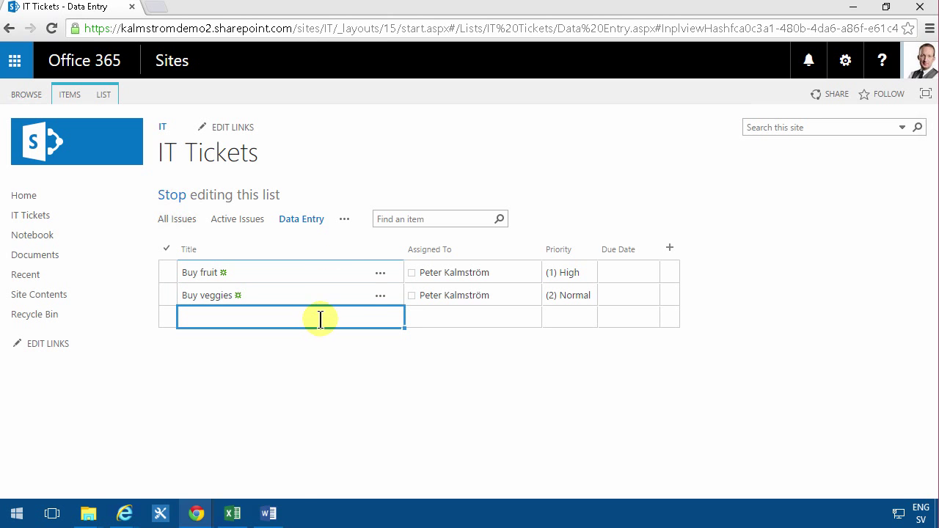
Go through the list's All Issues and Active Issues views and open the My Issues view.
left_click(180, 220)
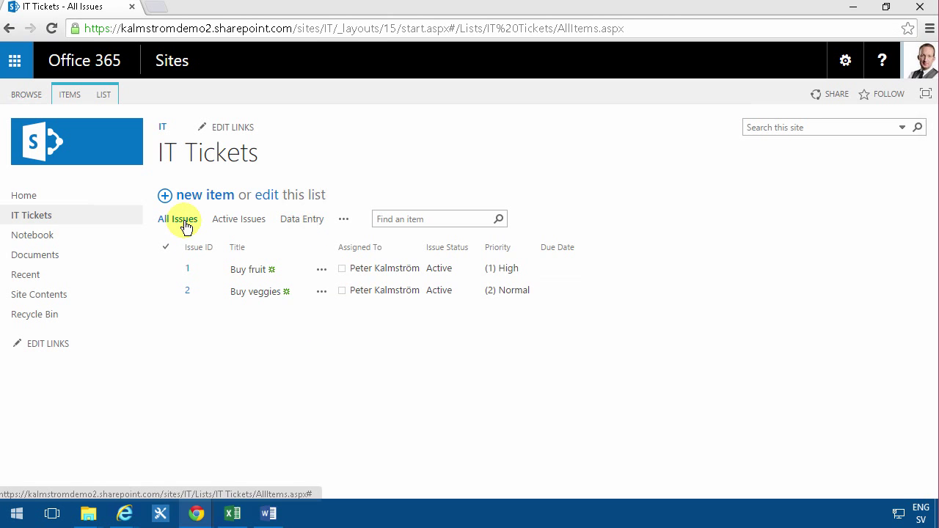
left_click(242, 271)
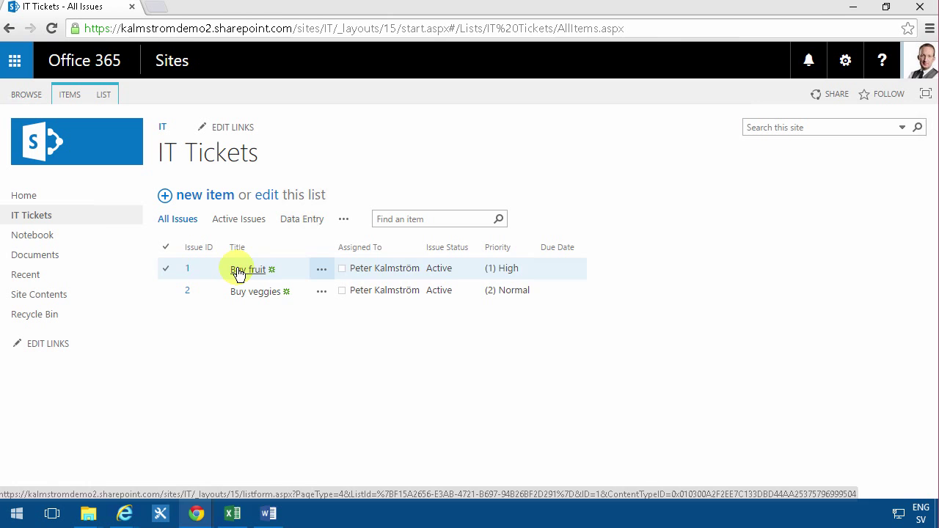
left_click(243, 221)
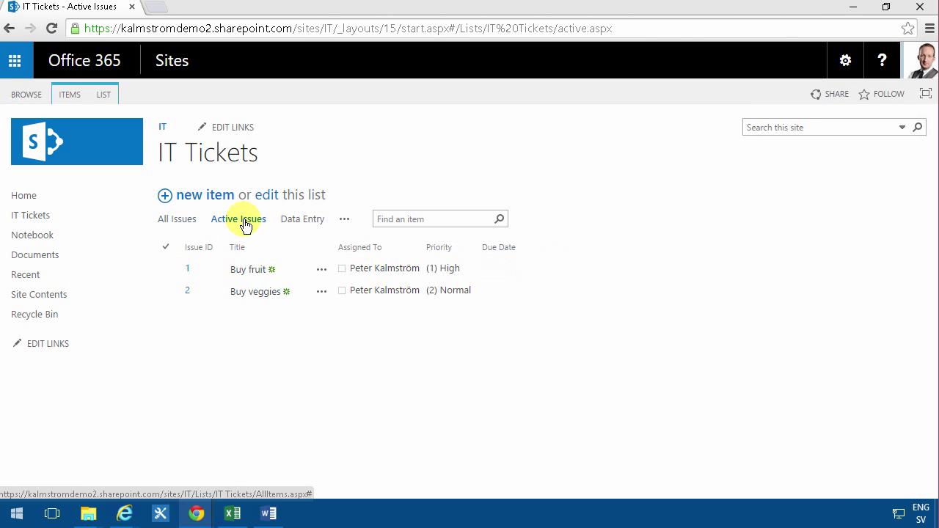
left_click(345, 220)
left_click(365, 240)
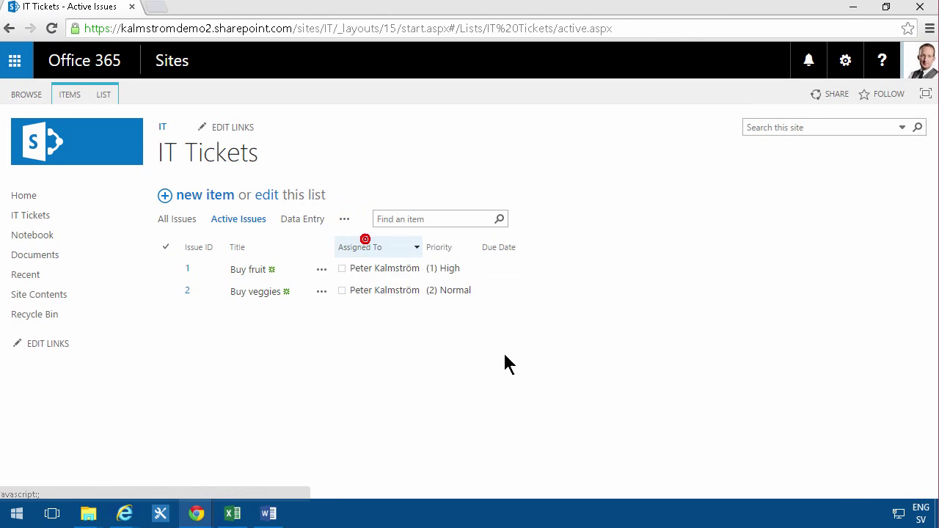
Open the Buy fruit ticket, view its edit form and leave it without saving.
left_click(265, 273)
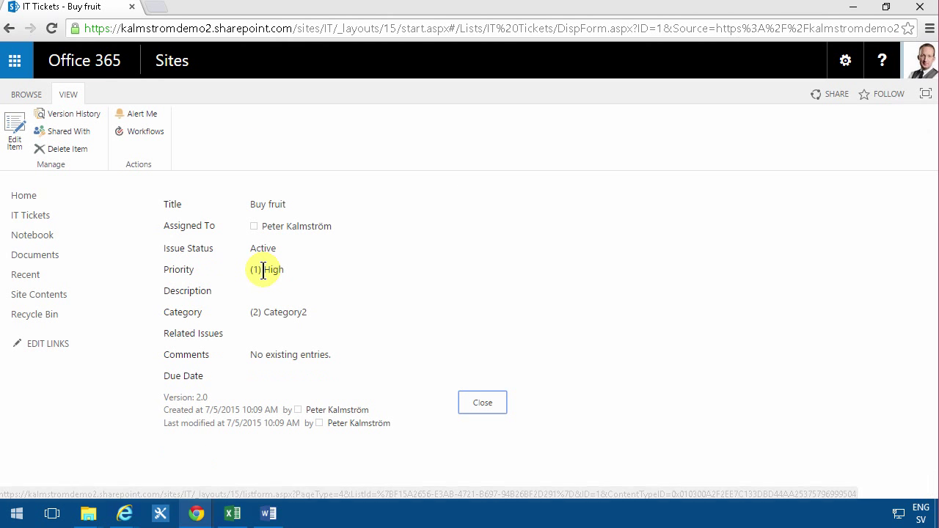
left_click(14, 130)
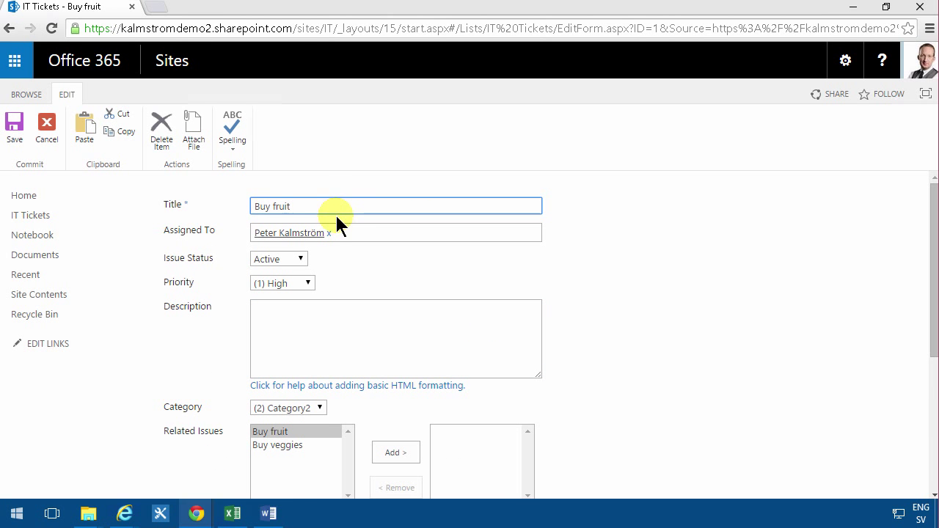
left_click(45, 125)
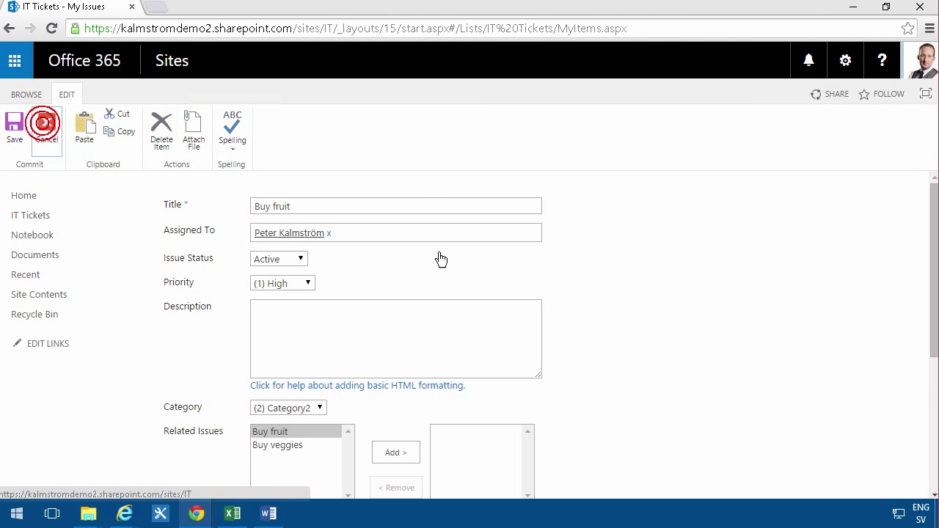
Modify the My Issues view to display the Edit (link to edit item) column at position 1.
left_click(341, 222)
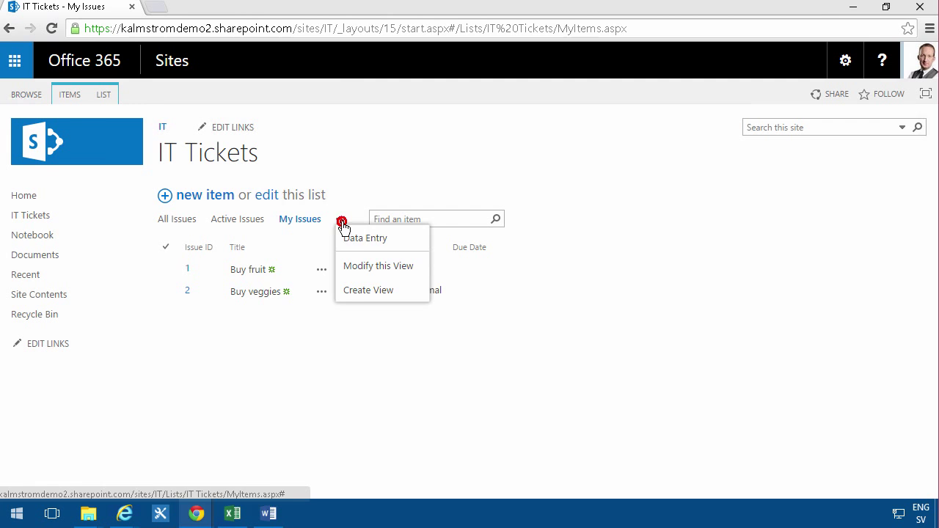
left_click(373, 265)
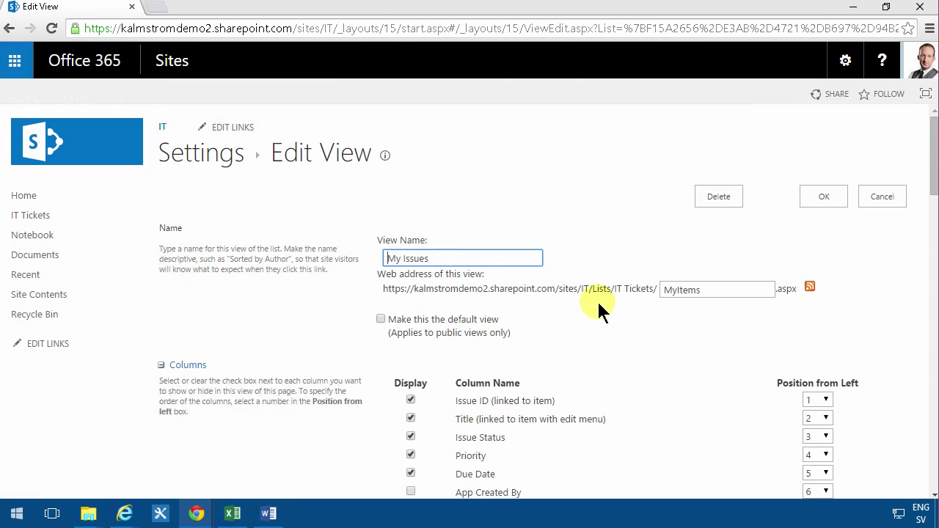
scroll(598, 308, "down", 5)
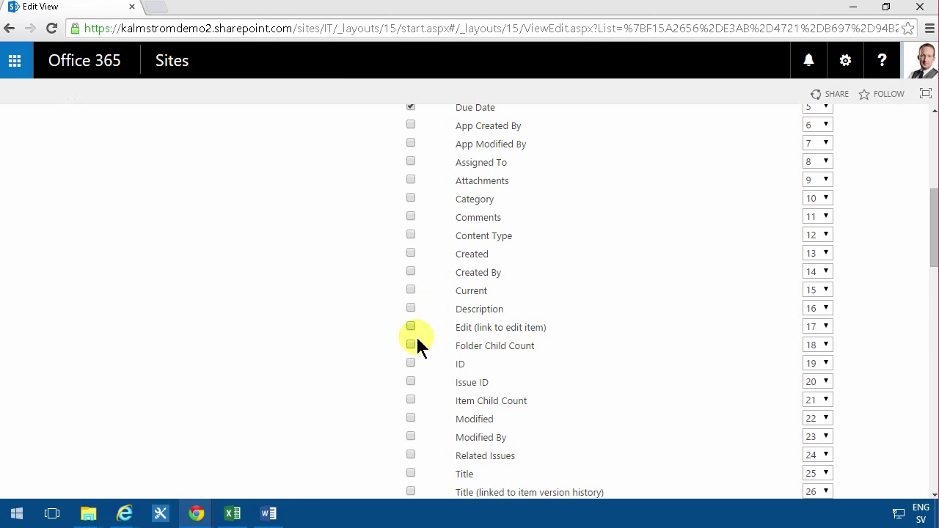
left_click(409, 325)
left_click(828, 326)
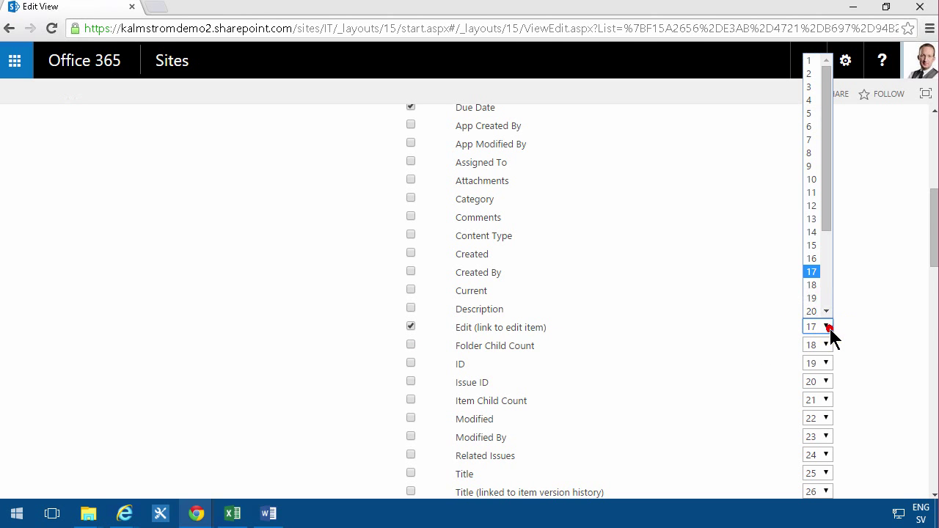
left_click(810, 61)
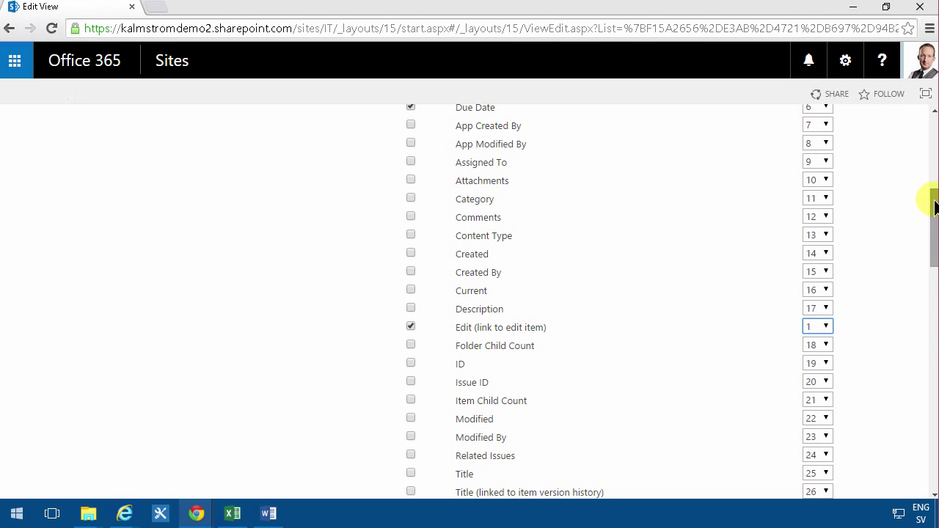
Hide the Issue ID (linked to item) column in the My Issues view and save the view.
scroll(931, 205, "up", 3)
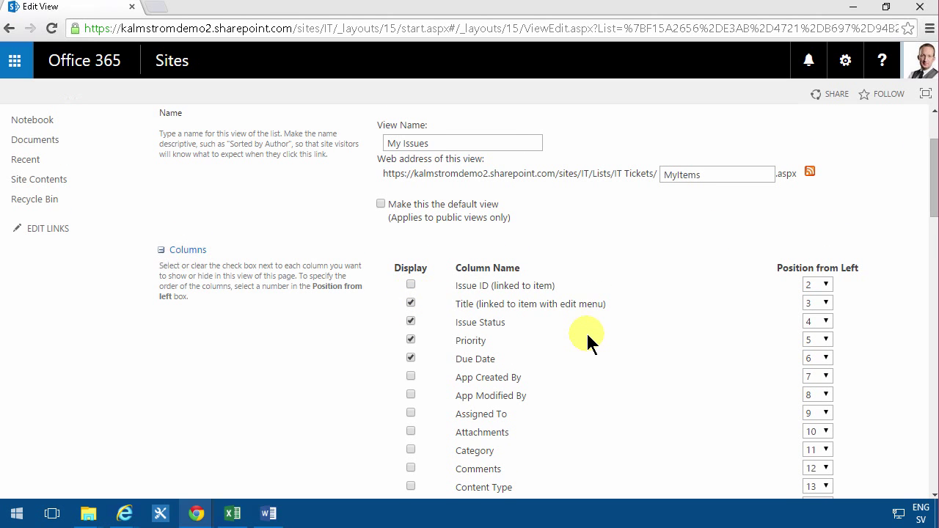
scroll(591, 341, "down", 1)
scroll(506, 377, "down", 3)
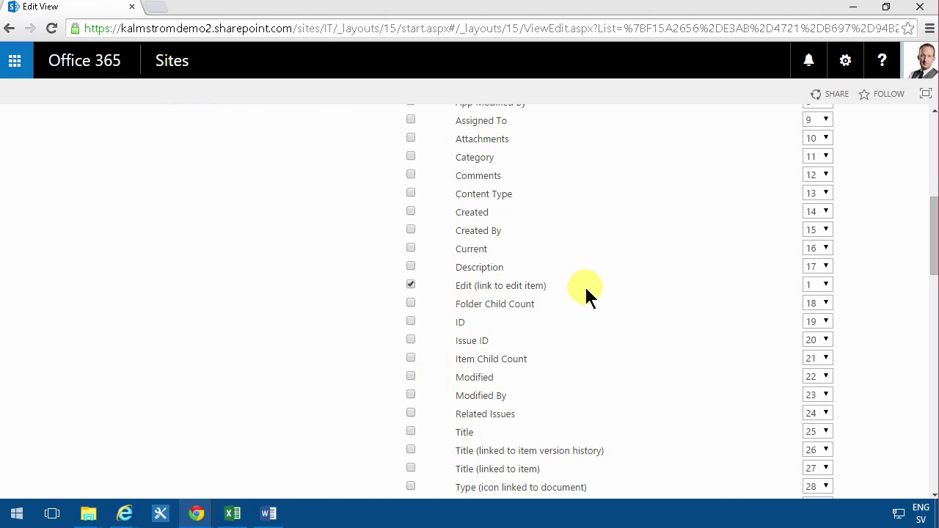
left_click_drag(936, 253, 920, 165)
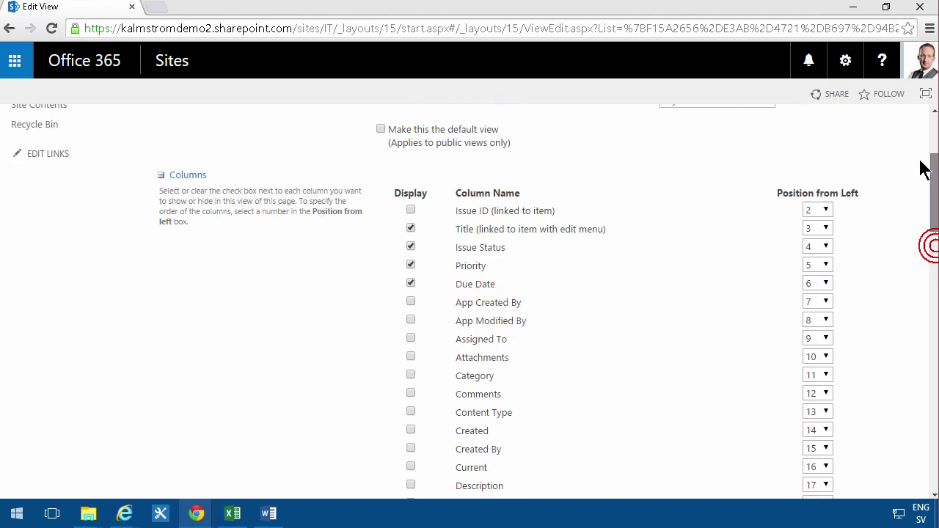
left_click(825, 195)
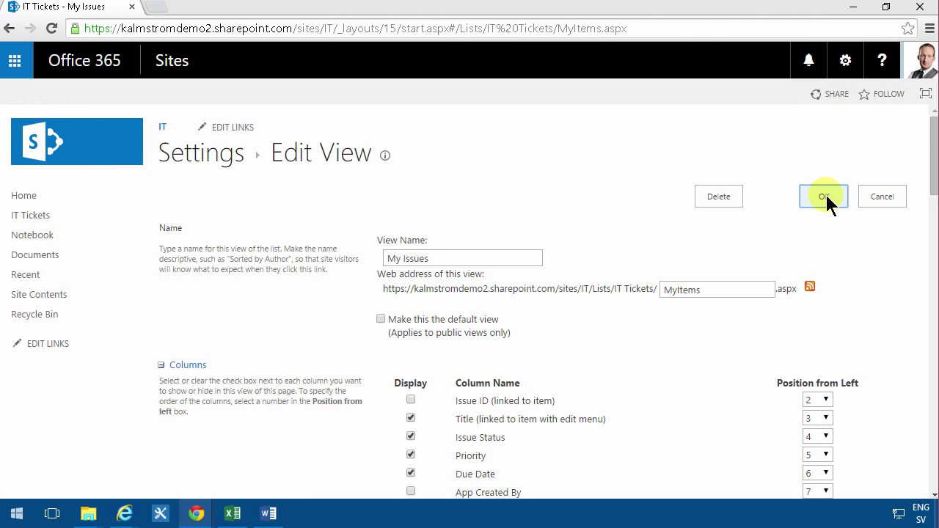
Open the Buy fruit ticket's form through its edit link in the My Issues view and leave it without saving.
left_click(190, 271)
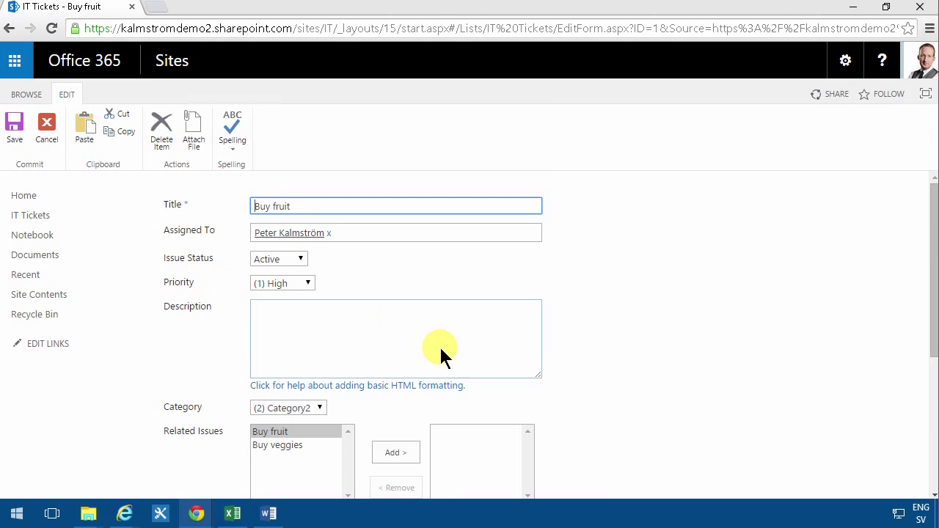
scroll(462, 382, "down", 4)
left_click(516, 430)
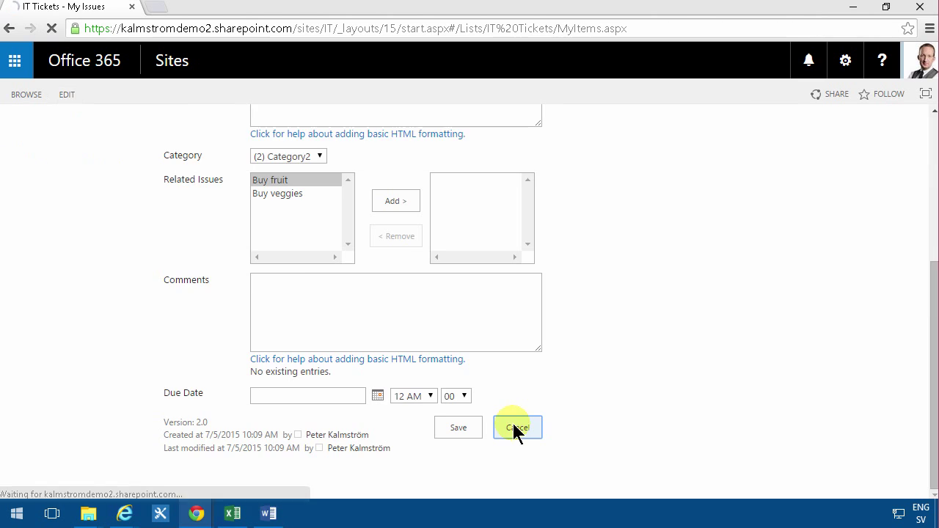
Open the All Issues view for modification and hide its Issue ID (linked to item) column.
left_click(185, 224)
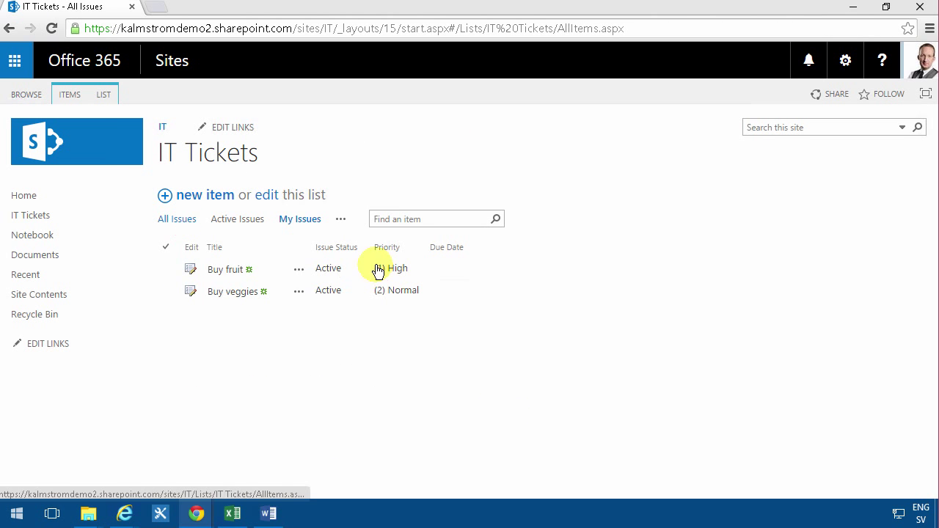
left_click(345, 221)
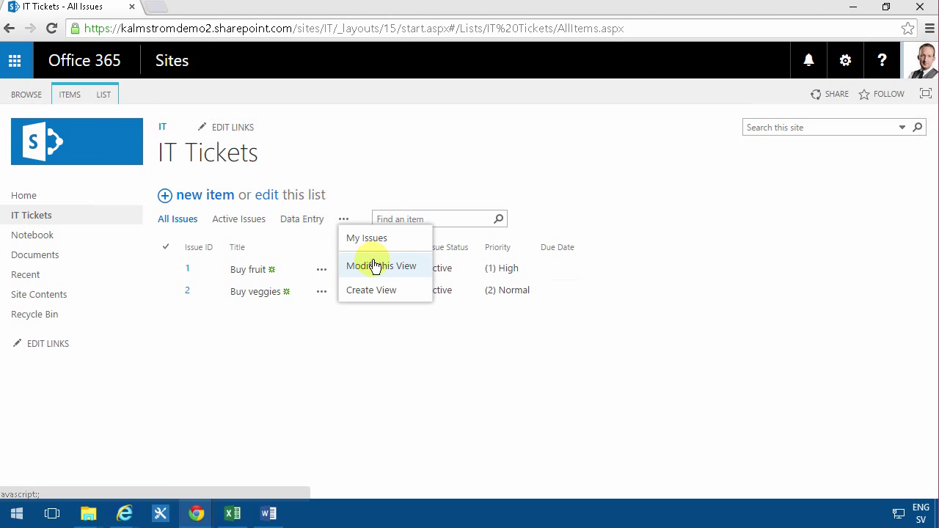
left_click(374, 264)
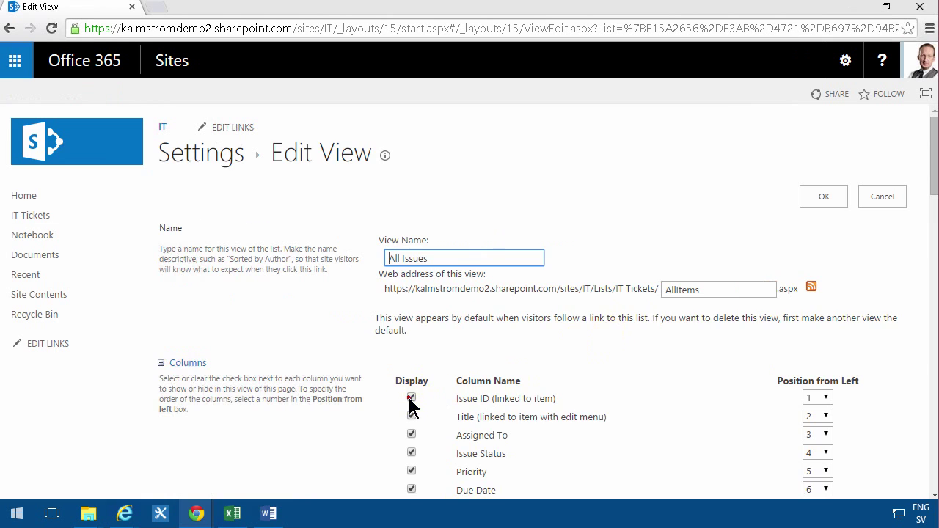
left_click(411, 398)
Display the Edit (link to edit item) column at position 1 in the All Issues view and save the view.
scroll(413, 411, "down", 4)
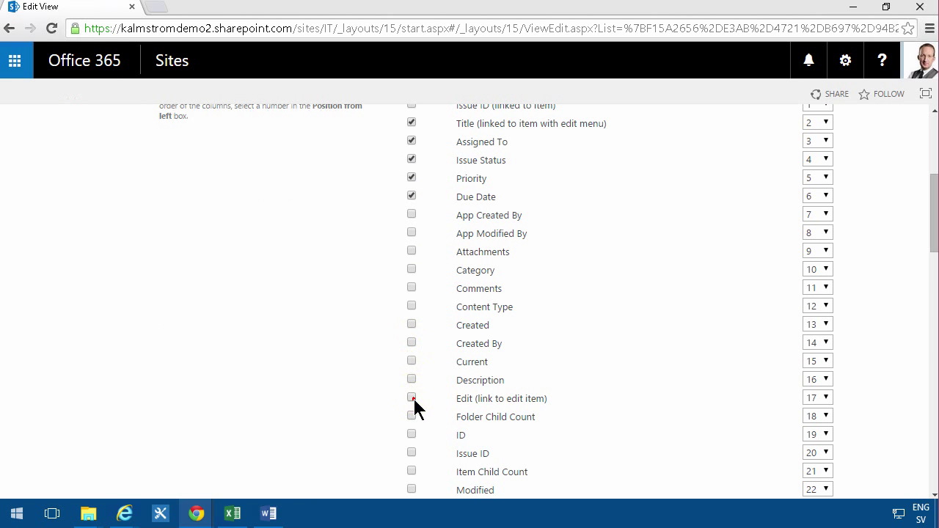
left_click(413, 398)
left_click(818, 398)
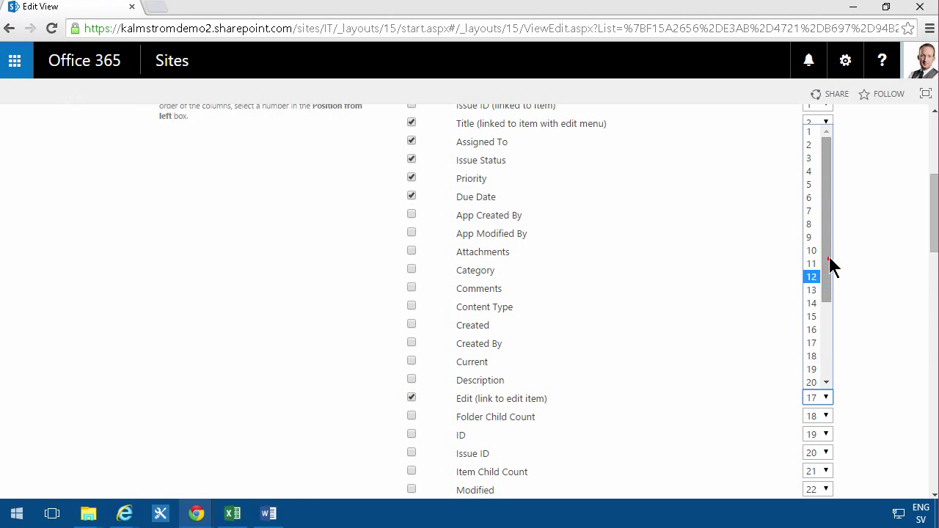
left_click(810, 132)
left_click_drag(931, 200, 936, 112)
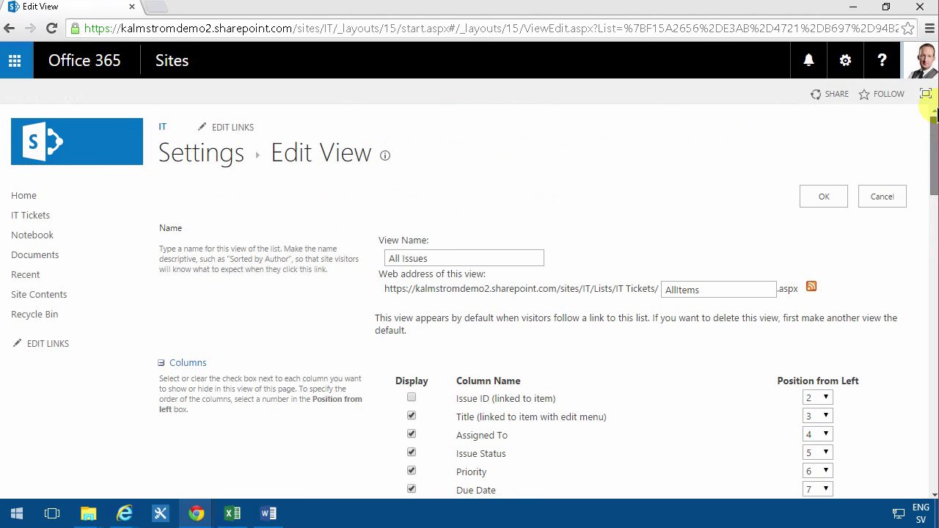
left_click(812, 199)
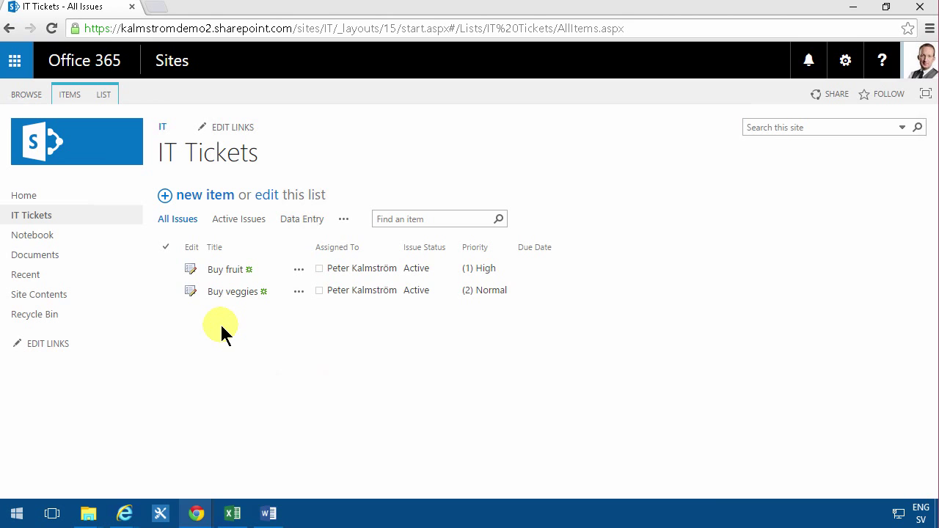
Examine the view types and existing views offered for creating a new view, and return to the IT Tickets list.
left_click(343, 219)
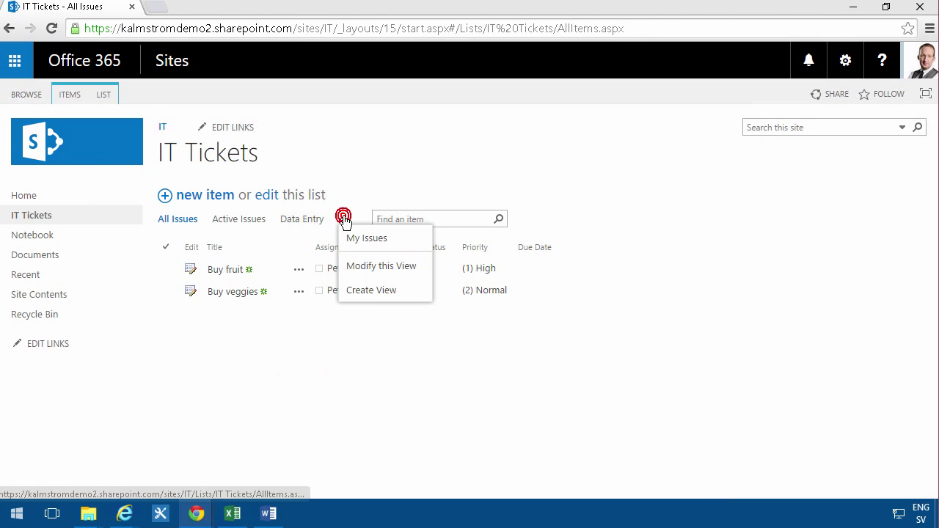
left_click(375, 292)
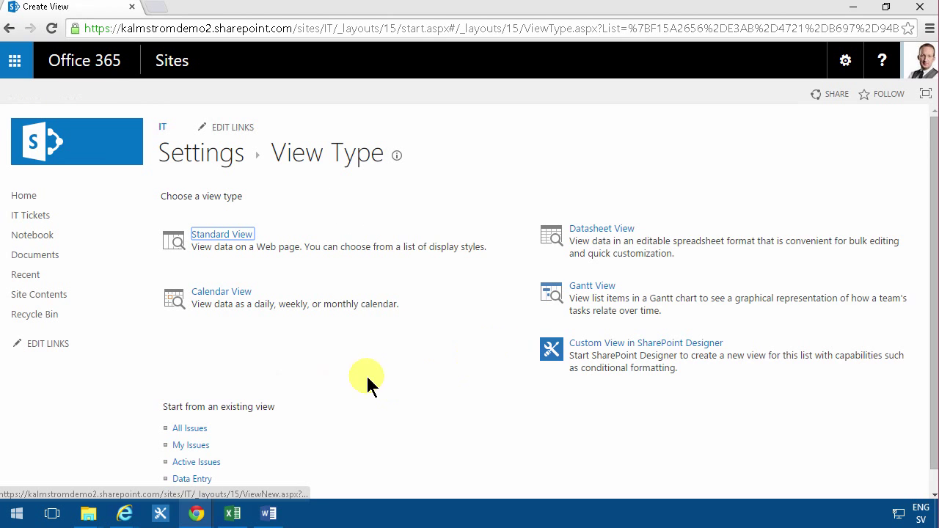
scroll(338, 388, "down", 1)
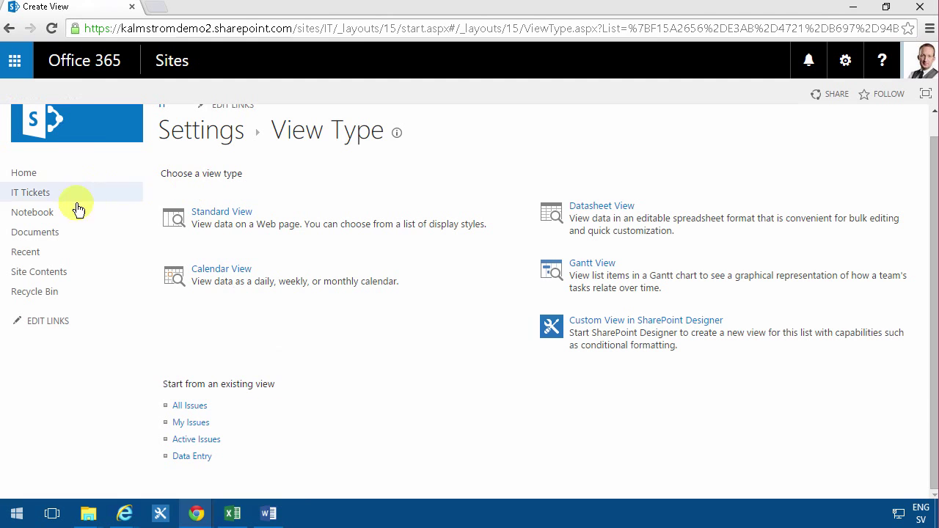
left_click(53, 198)
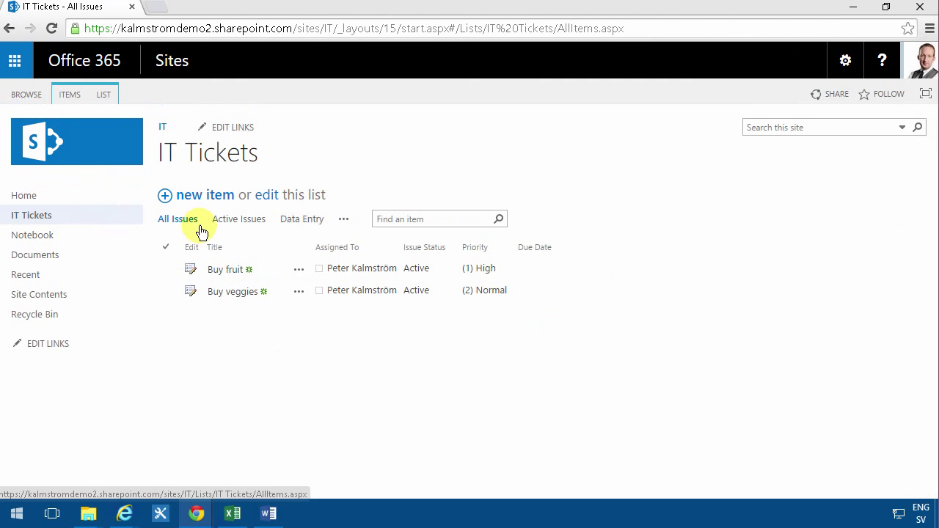